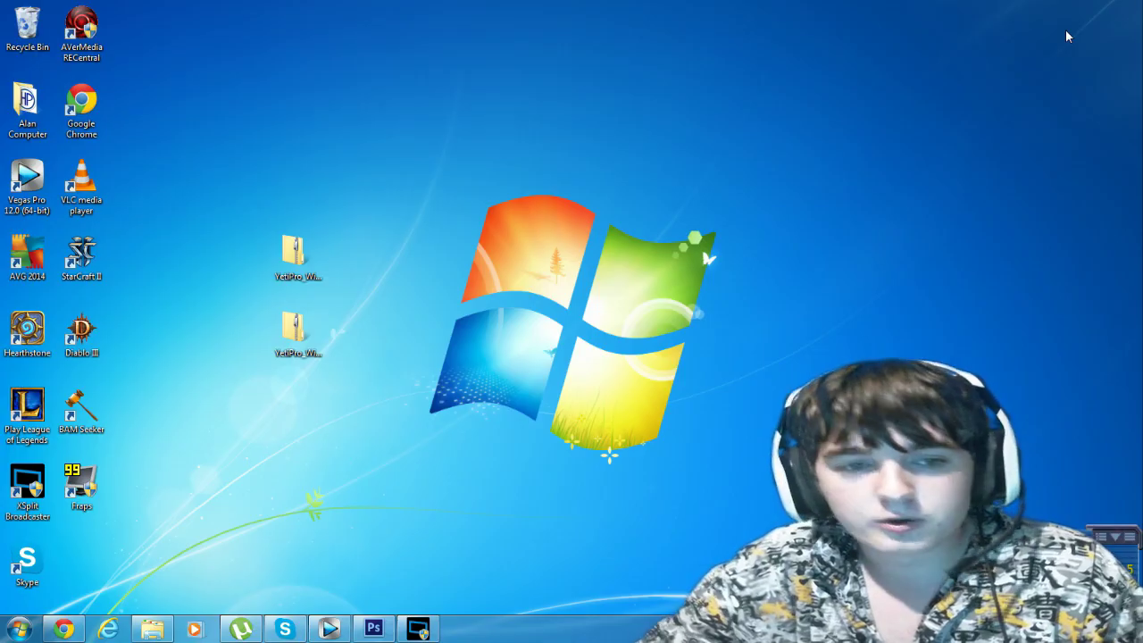
- Search the system for "devic" and open Device Manager
click(19, 630)
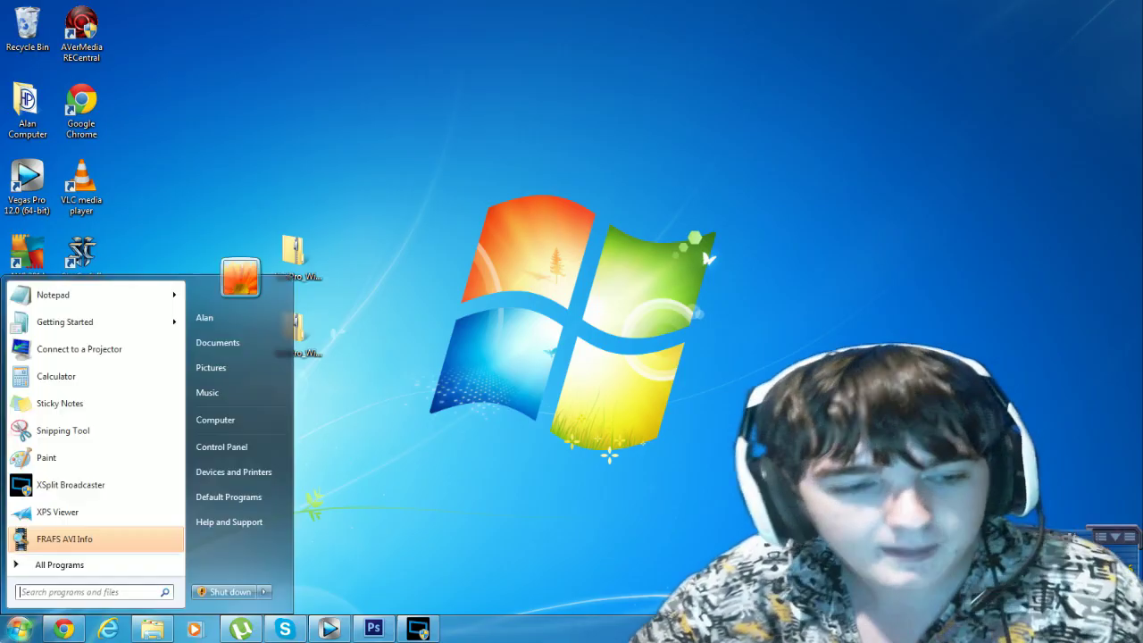
click(40, 589)
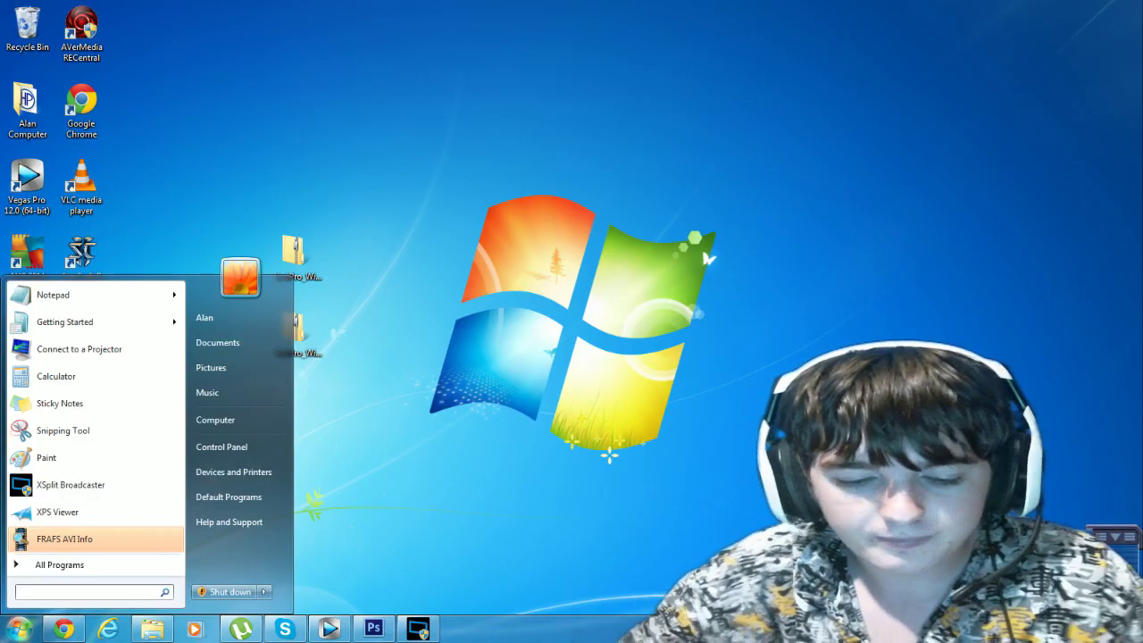
text(devic)
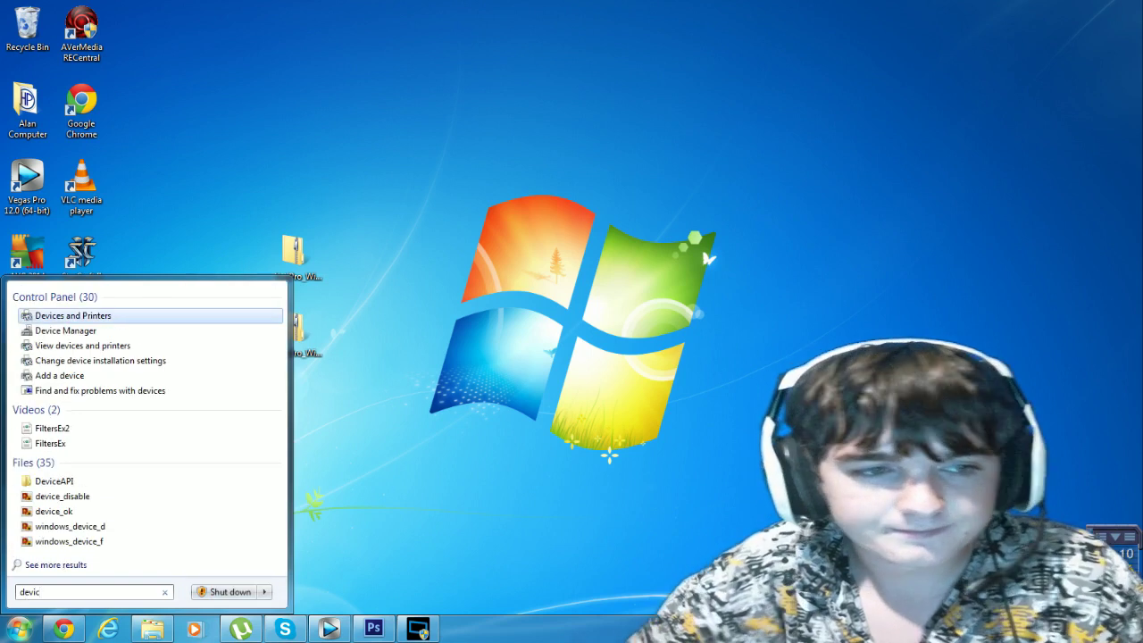
click(134, 330)
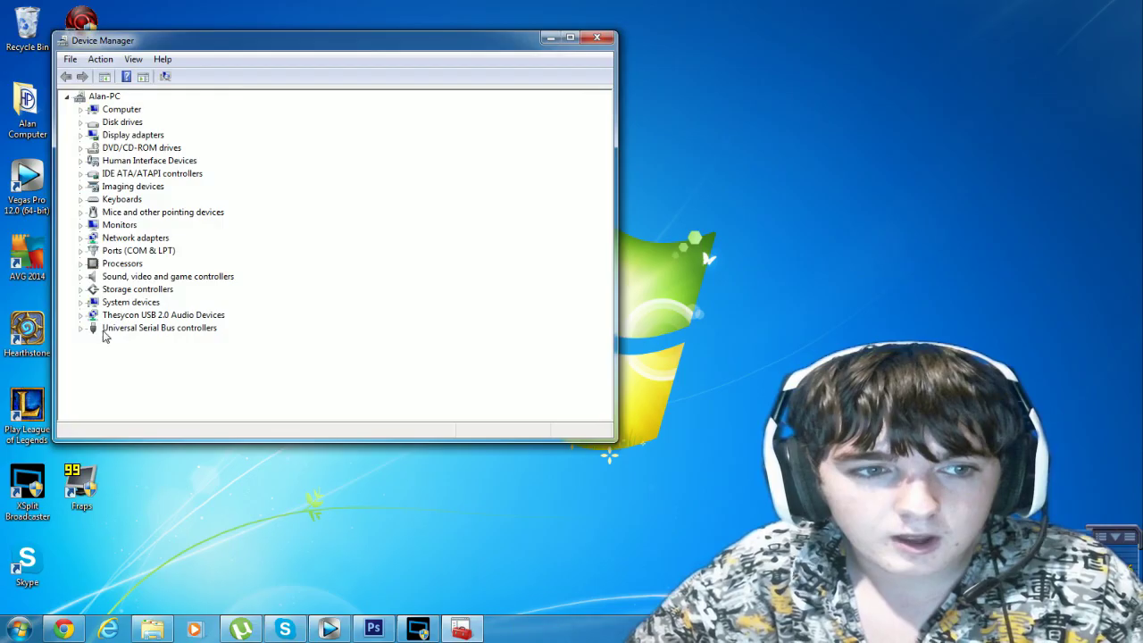
- Expand Thesycon USB 2.0 Audio Devices to reach XMOS XS1-L1, and look through the Universal Serial Bus controllers
click(115, 315)
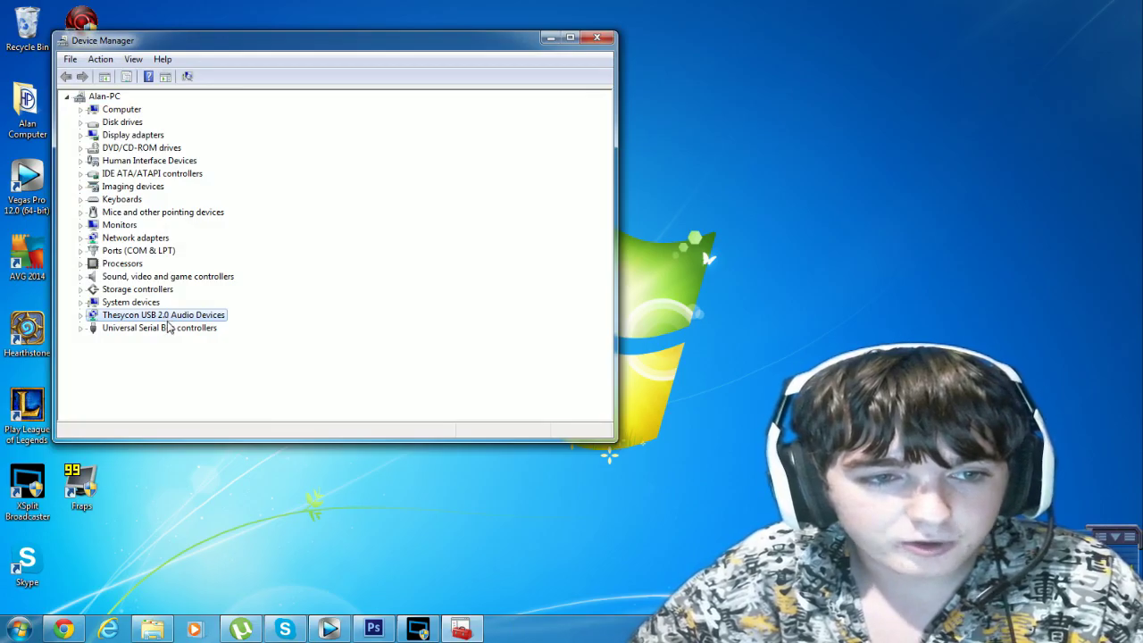
click(82, 316)
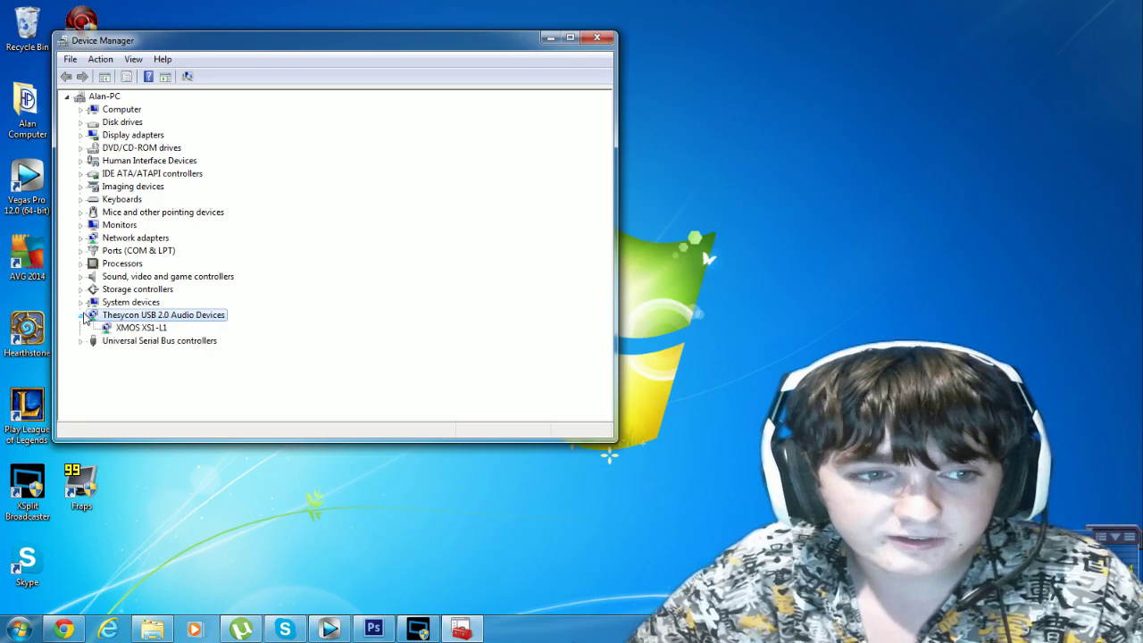
click(119, 329)
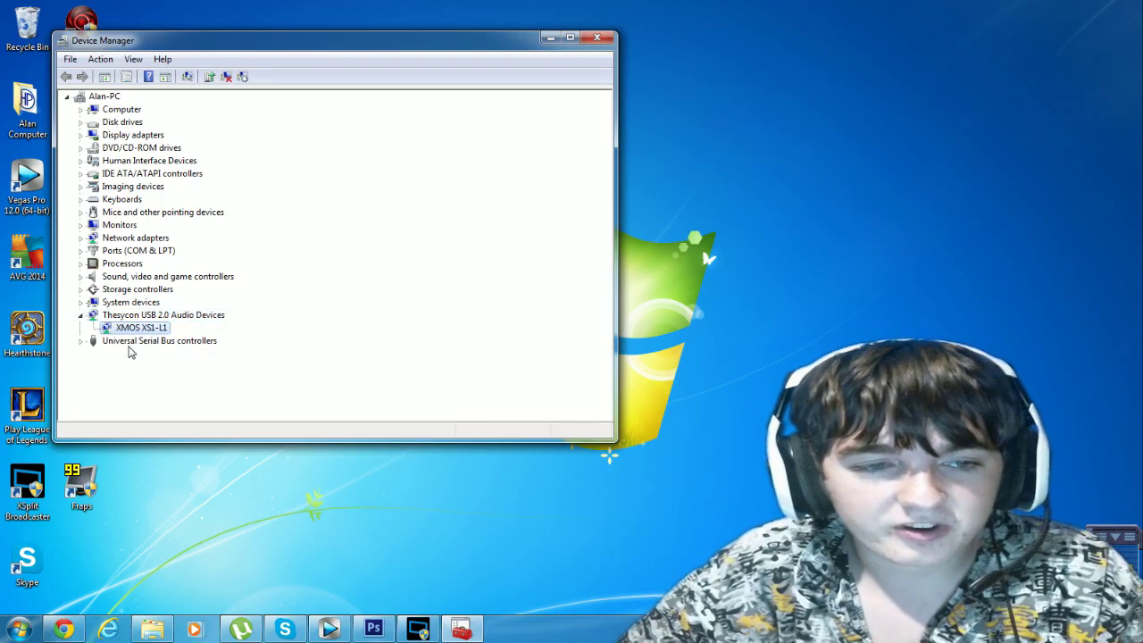
click(82, 342)
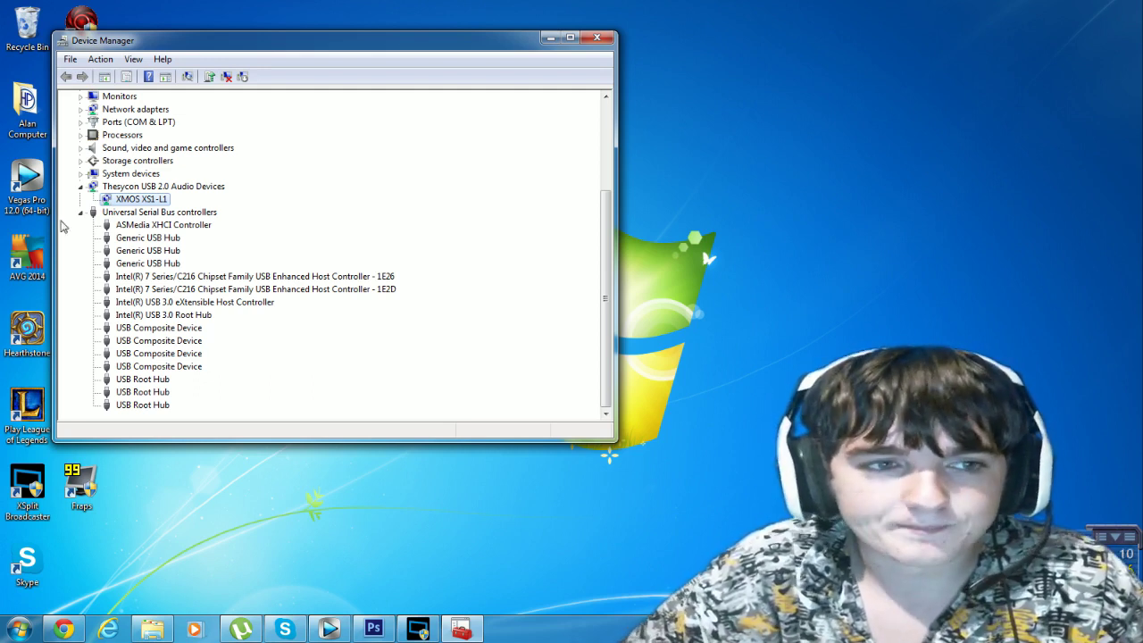
click(82, 212)
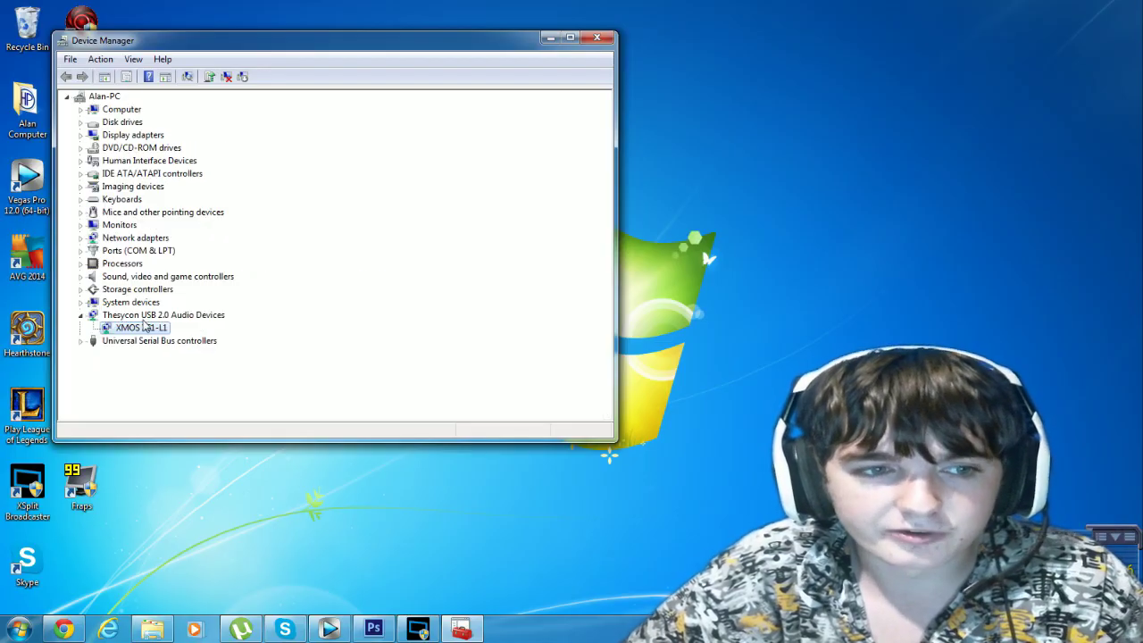
- Uninstall the XMOS XS1-L1 audio device and decline restarting the computer now
right_click(121, 329)
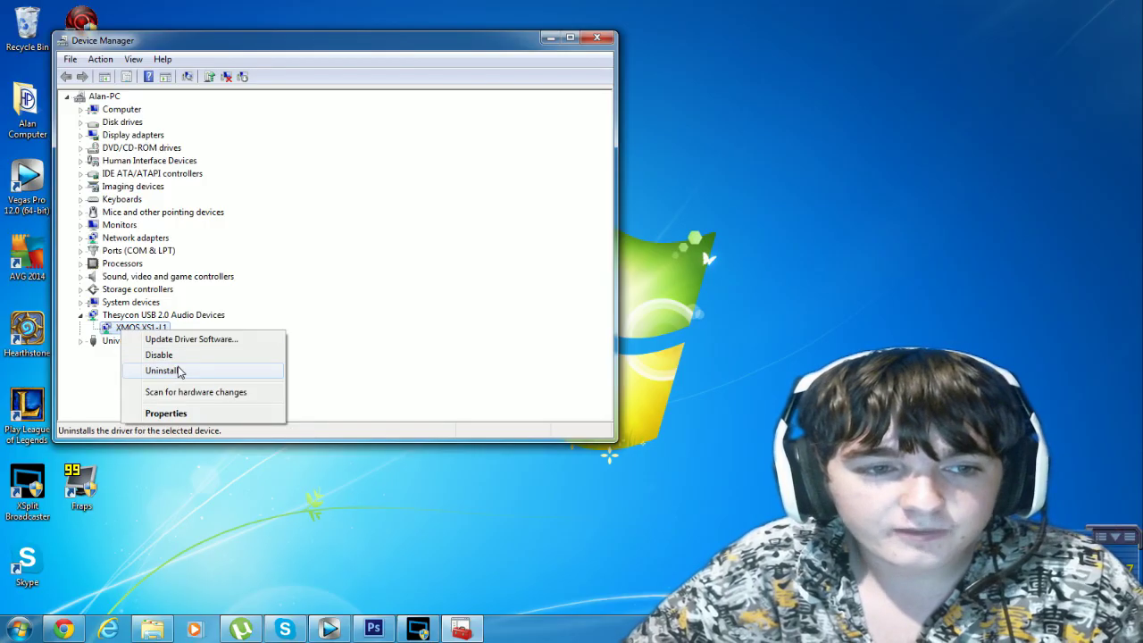
click(178, 370)
click(487, 330)
click(591, 371)
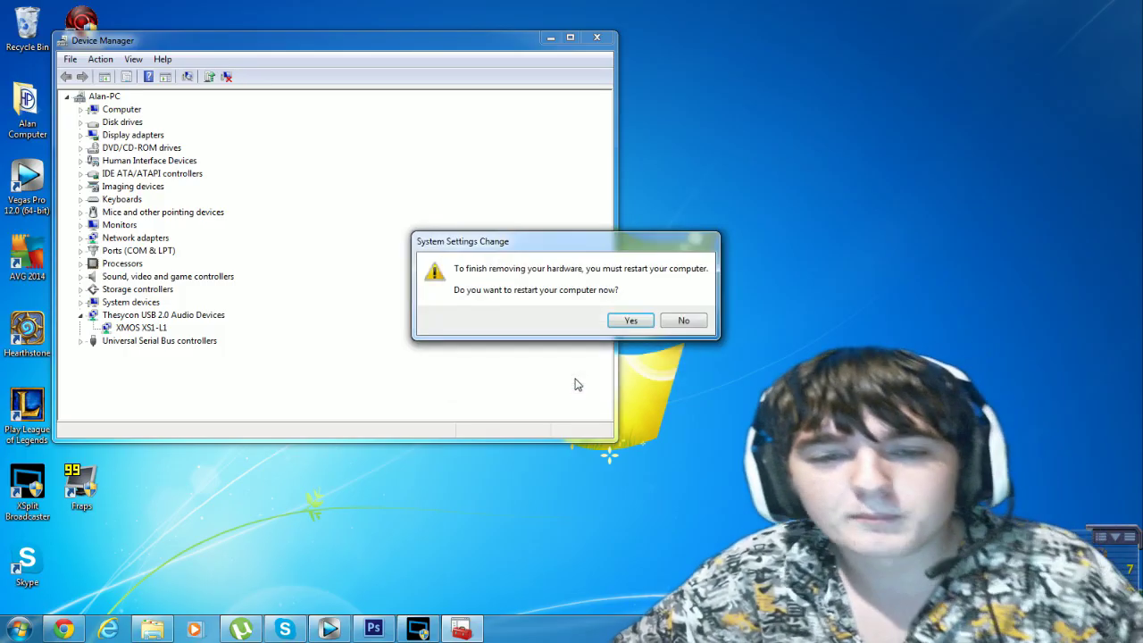
click(685, 322)
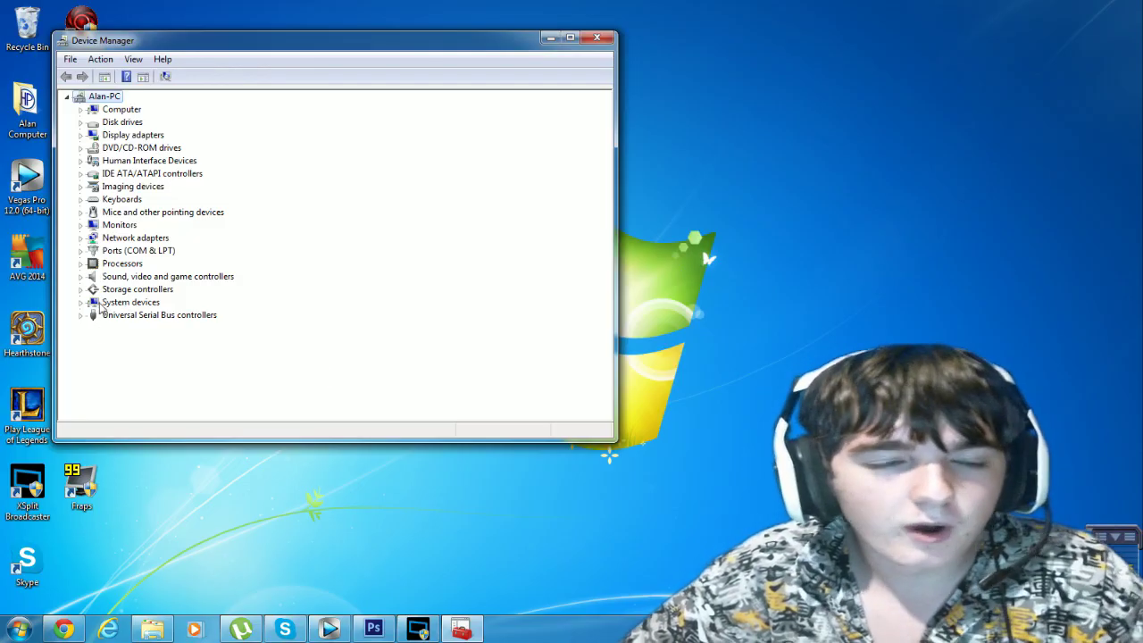
- Move the Device Manager window aside to uncover the YetiPro driver archives on the desktop, and select the lower archive
drag(363, 46, 881, 28)
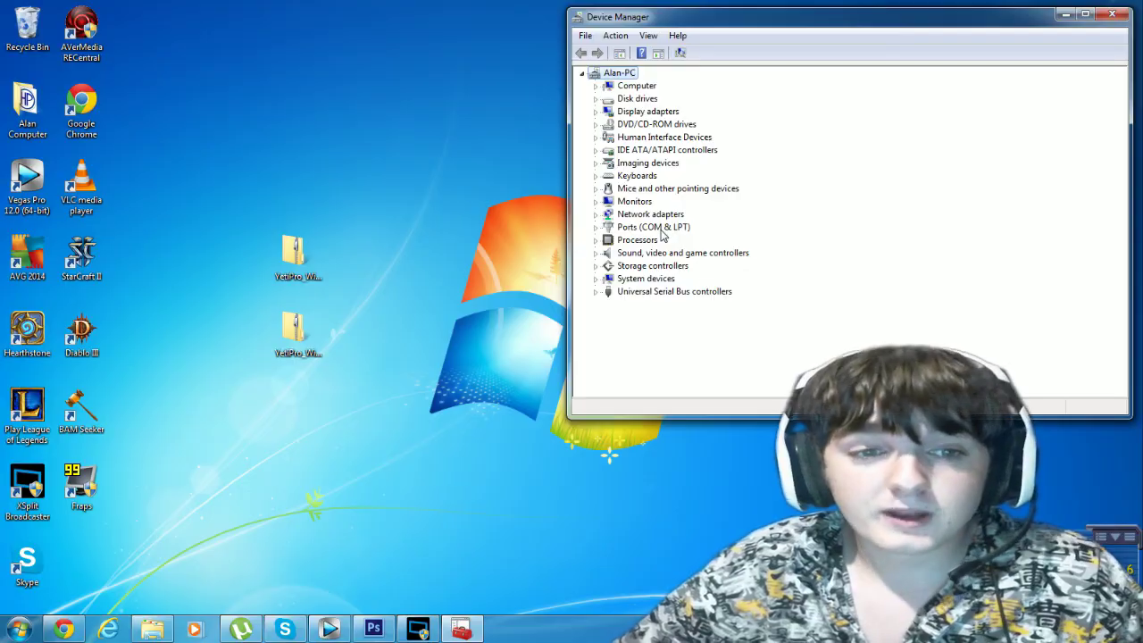
click(284, 259)
click(290, 344)
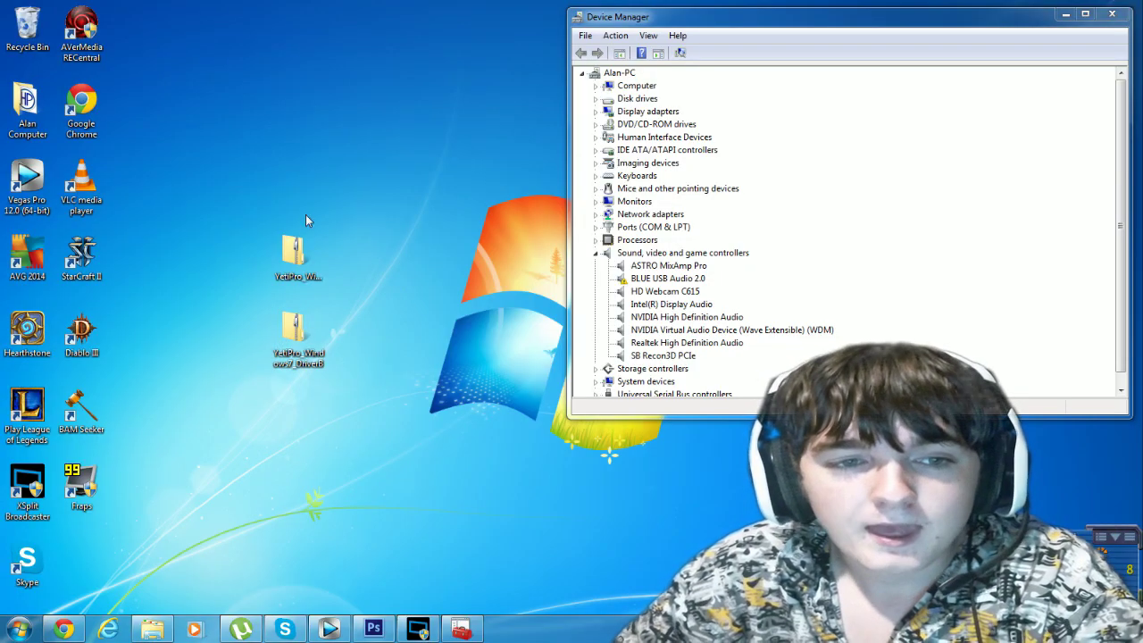
mouse_move(307, 220)
mouse_down()
mouse_move(311, 315)
mouse_move(337, 375)
mouse_move(374, 346)
mouse_move(299, 239)
mouse_move(314, 239)
mouse_up()
drag(371, 182, 334, 364)
click(370, 336)
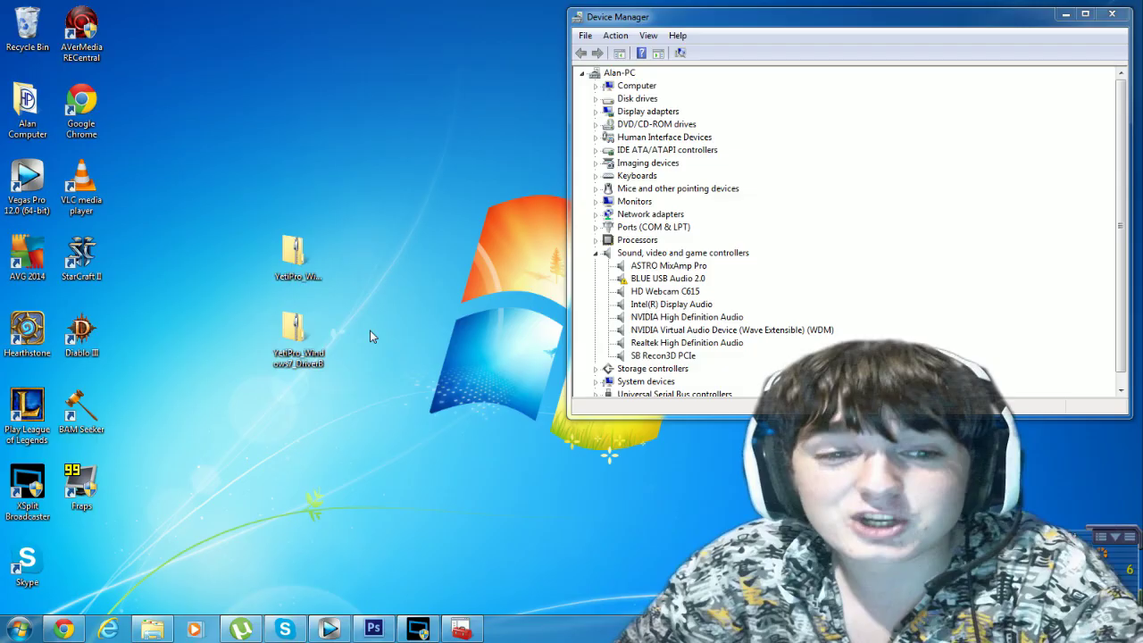
right_click(299, 347)
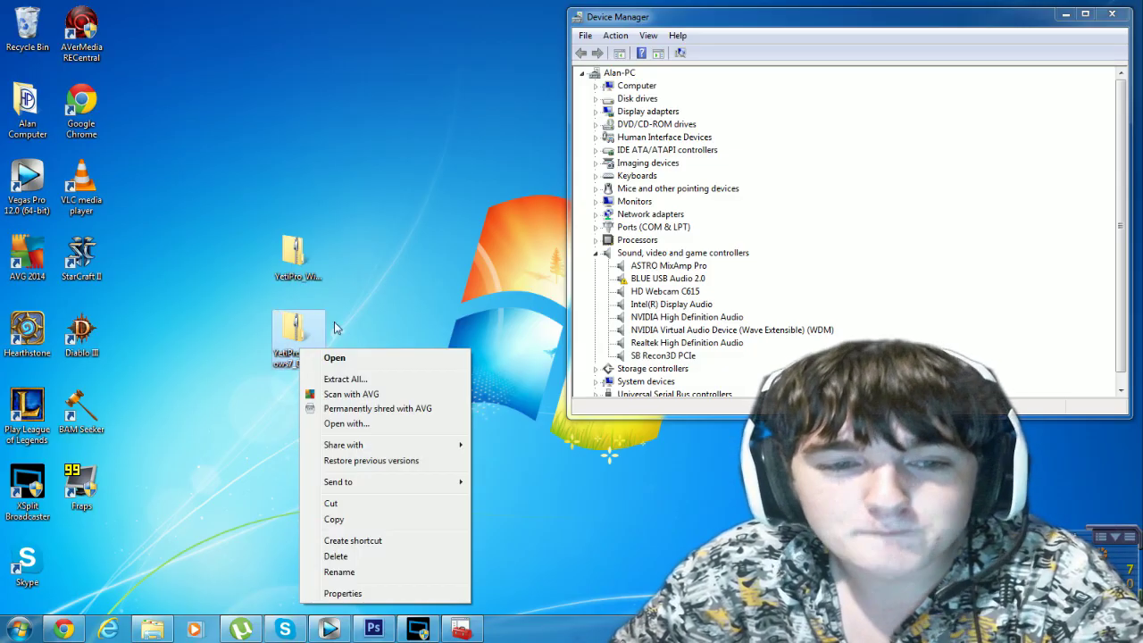
click(432, 301)
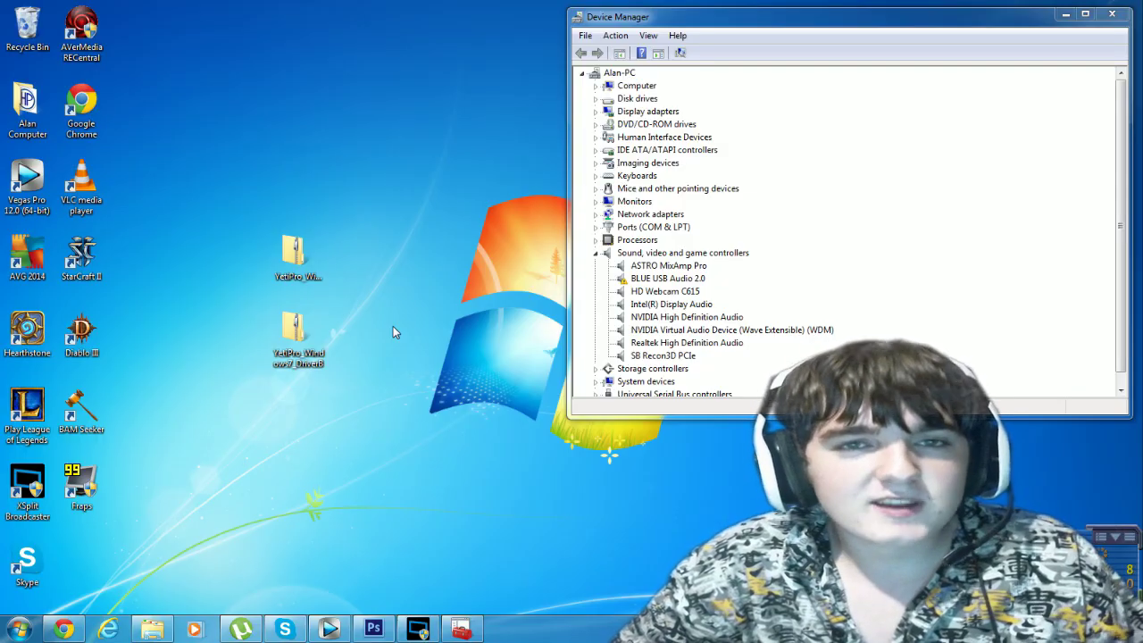
- Open the YetiPro_Windows7_DriverB archive, go down to its DriverB folder and run the setup application
click(302, 339)
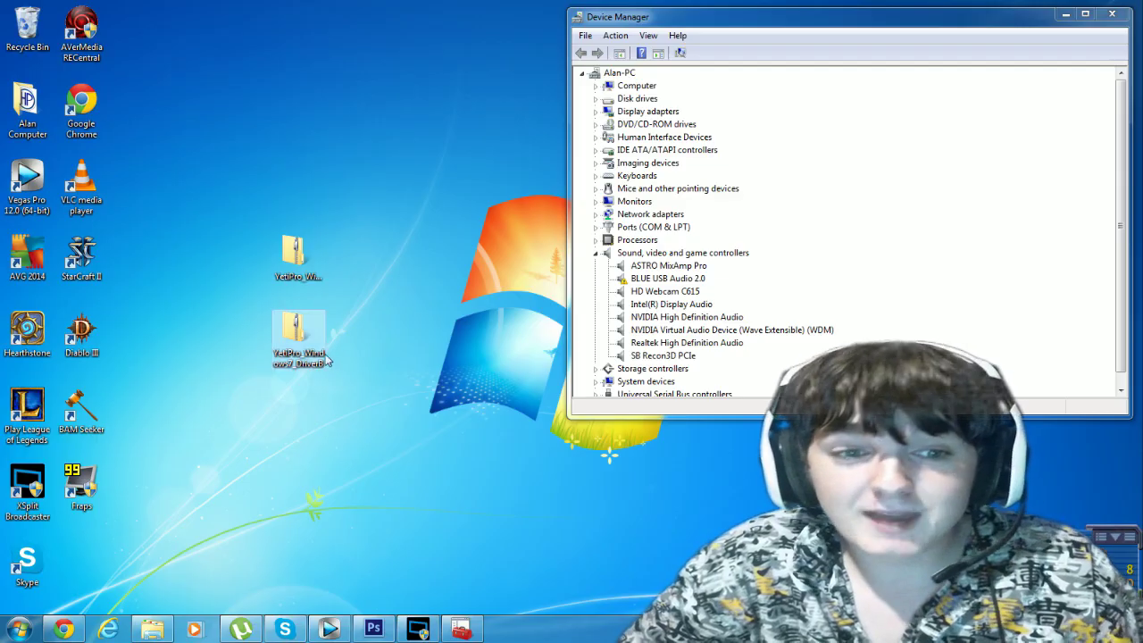
double_click(315, 350)
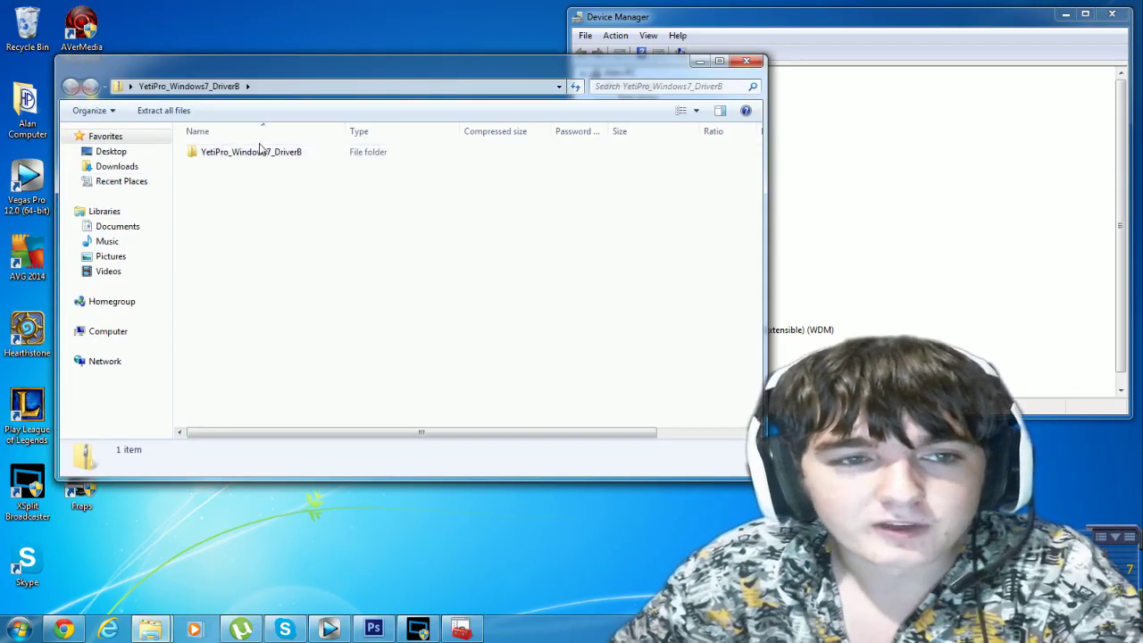
double_click(261, 151)
double_click(248, 152)
double_click(243, 153)
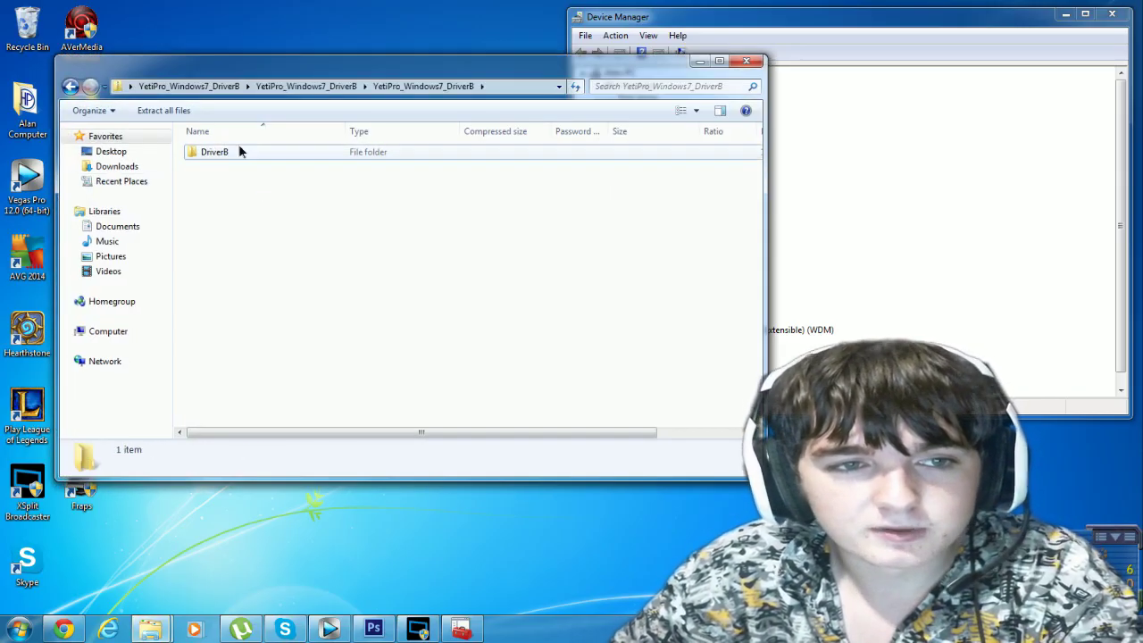
click(243, 185)
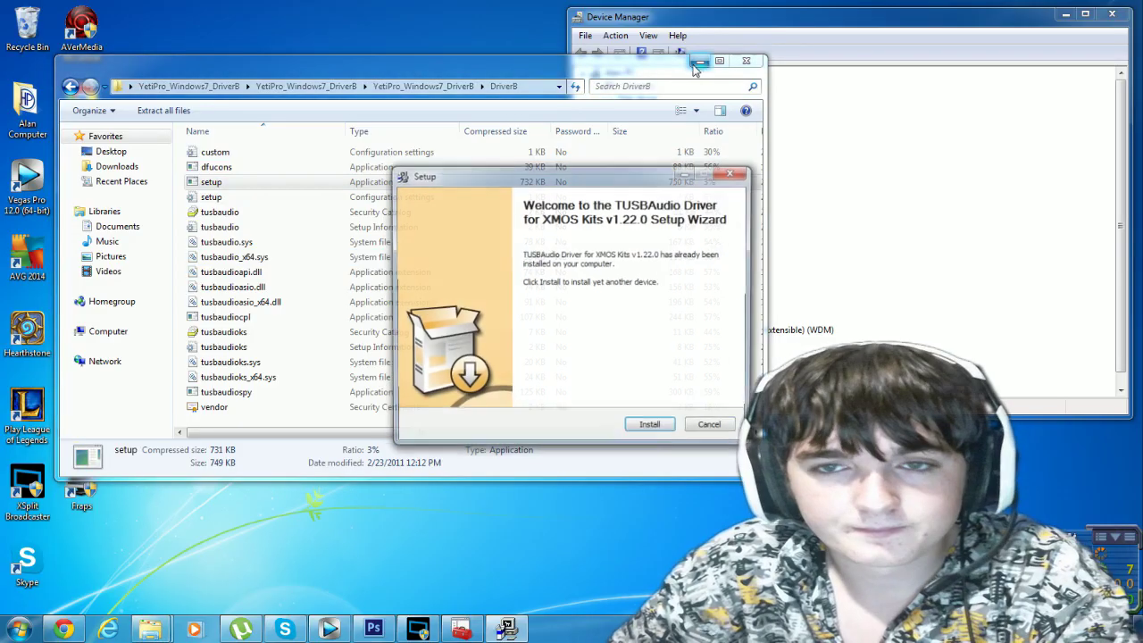
- Install the TUSBAudio Driver for XMOS Kits v1.22.0 with the device connected, and finish the setup wizard
click(651, 426)
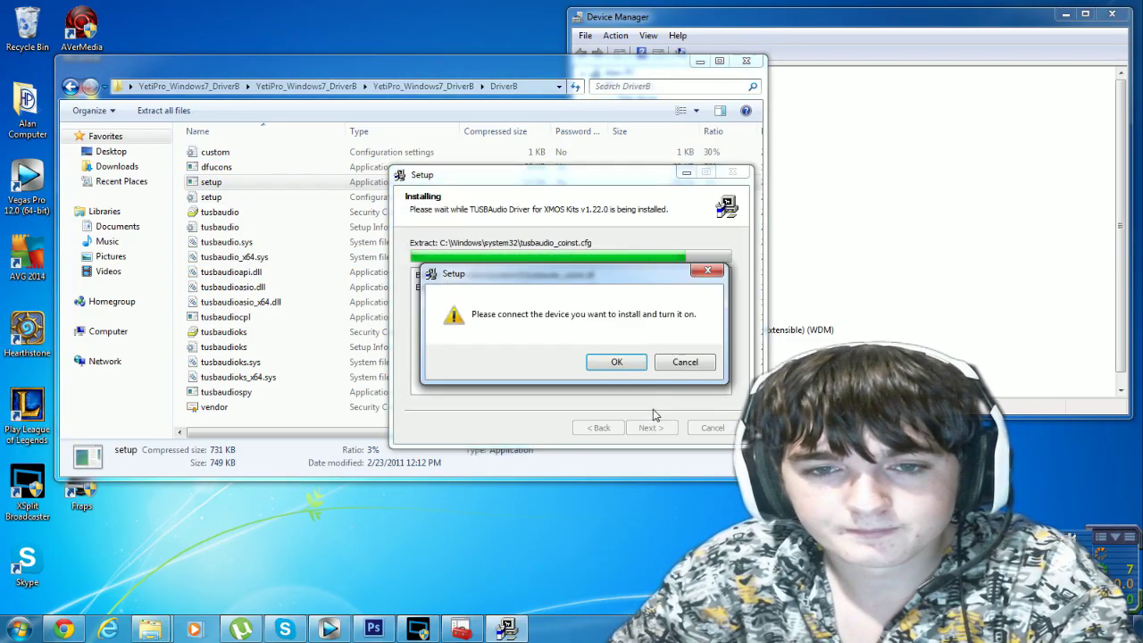
click(616, 362)
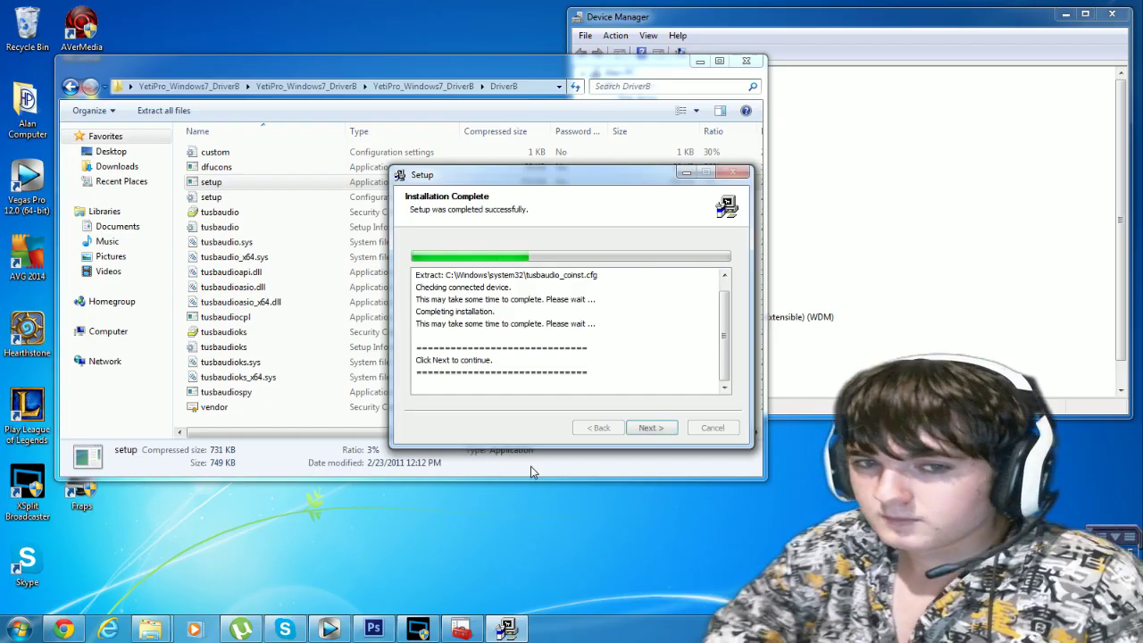
click(651, 428)
click(651, 428)
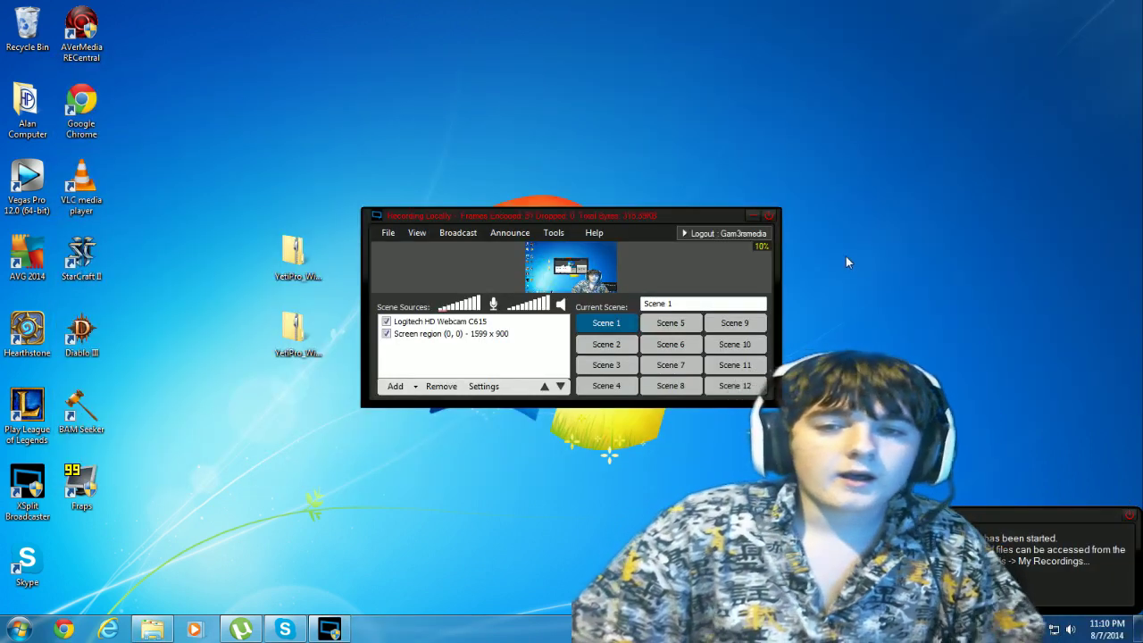
- Dismiss the recording notification and minimize the XSplit window to clear the desktop
click(1127, 517)
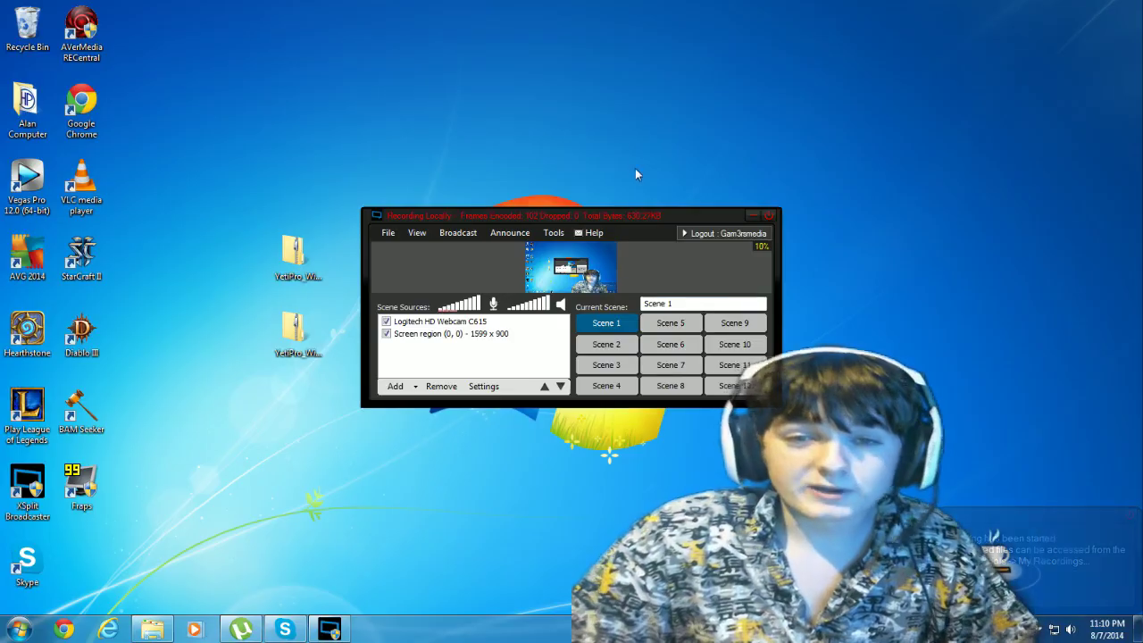
click(754, 214)
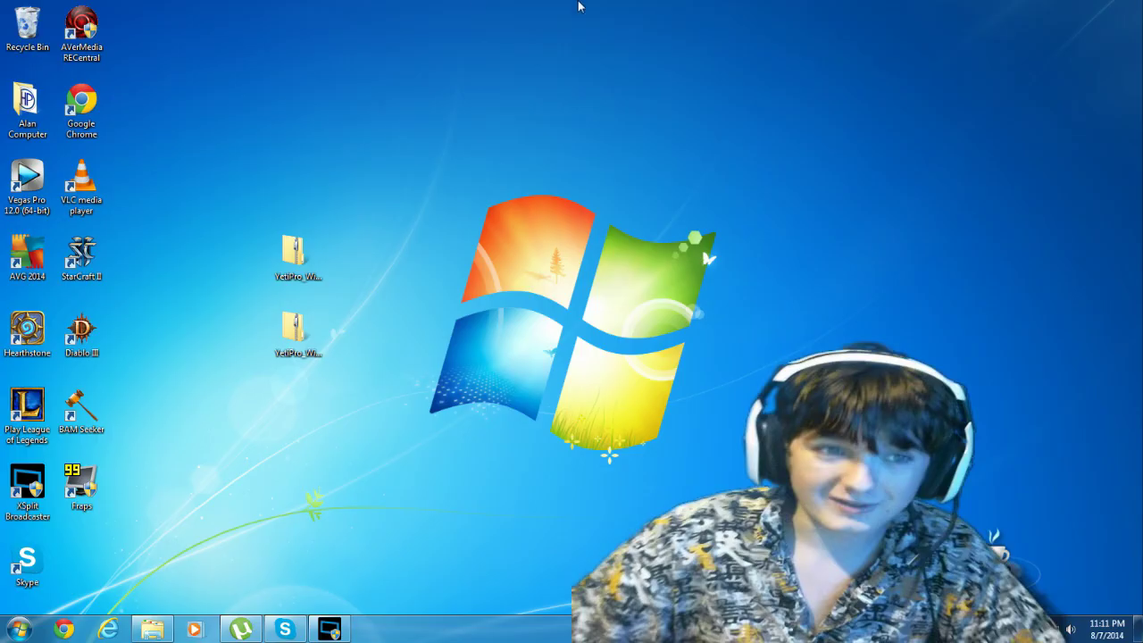
drag(478, 3, 2, 607)
click(944, 312)
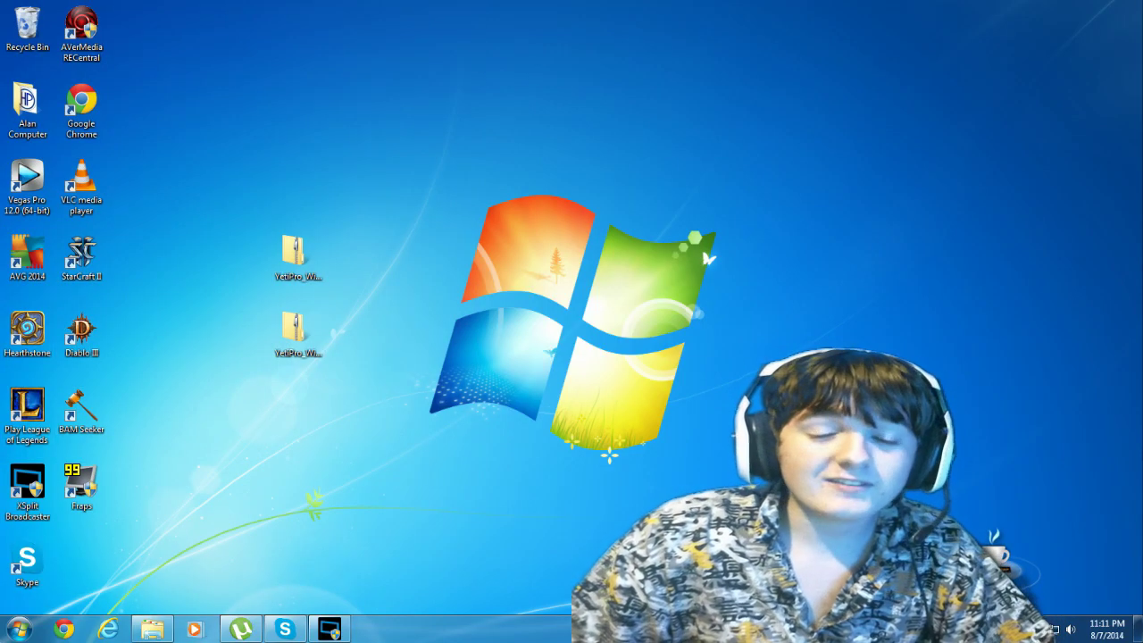